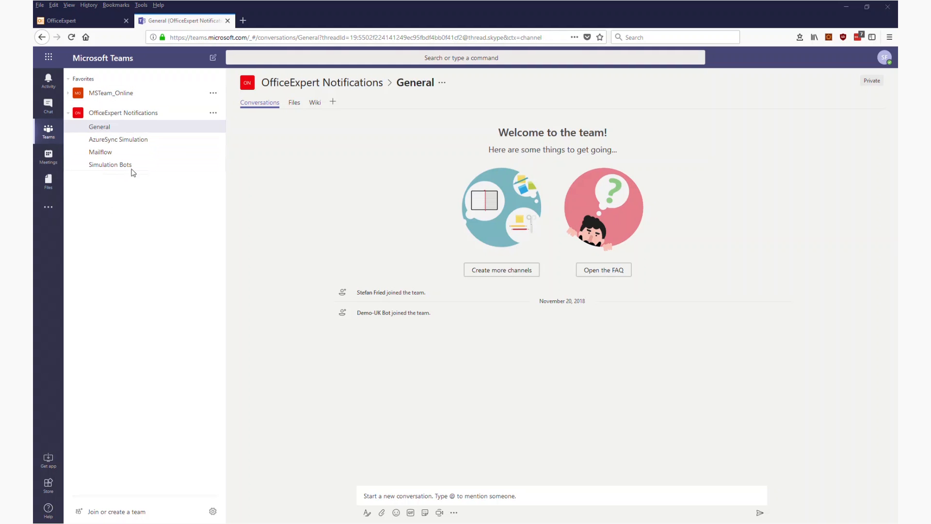
Switch from Teams to the OfficeExpert Alerting configuration page.
{"action": "left_click", "coordinate": [89, 22]}
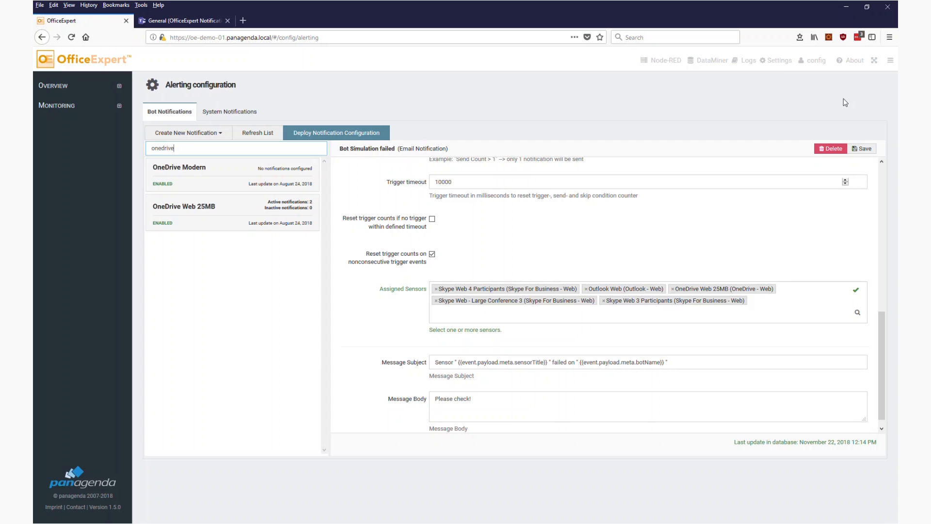
Filter the notification list by 'onedrive'.
{"action": "left_click", "coordinate": [778, 61]}
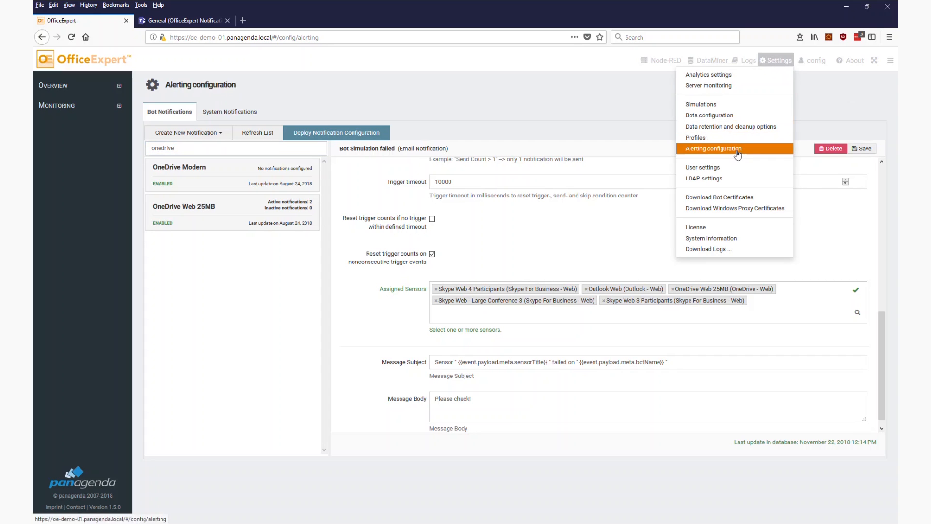
{"action": "left_click", "coordinate": [212, 269]}
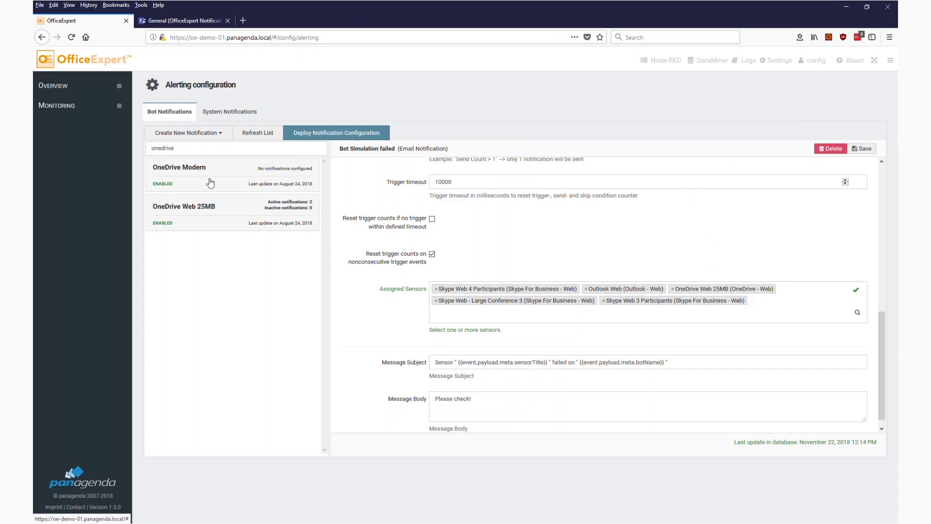
{"action": "left_click", "coordinate": [161, 145]}
{"action": "double_click", "coordinate": [161, 144]}
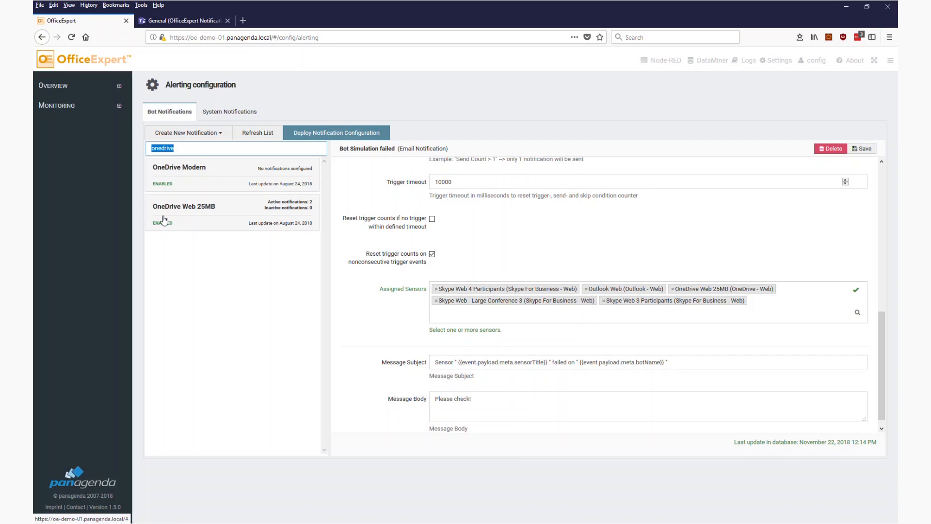
Open 'OneDrive Download more than 90 secs' under OneDrive Web 25MB, saving the pending changes.
{"action": "left_click", "coordinate": [165, 214]}
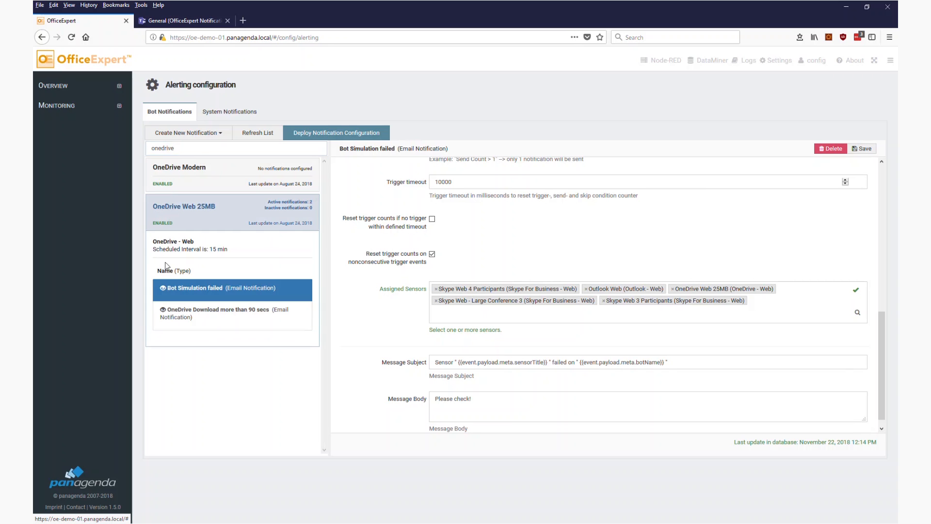
{"action": "left_click", "coordinate": [202, 316]}
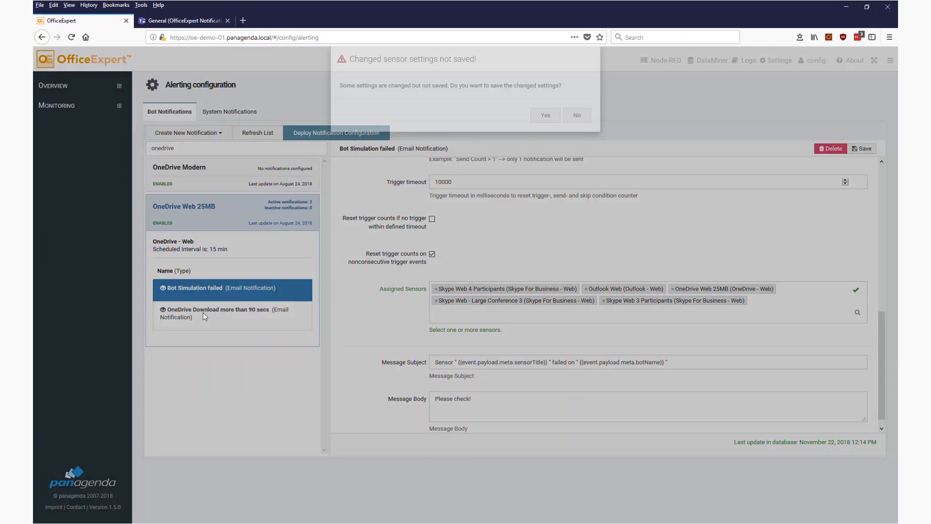
{"action": "left_click", "coordinate": [546, 130]}
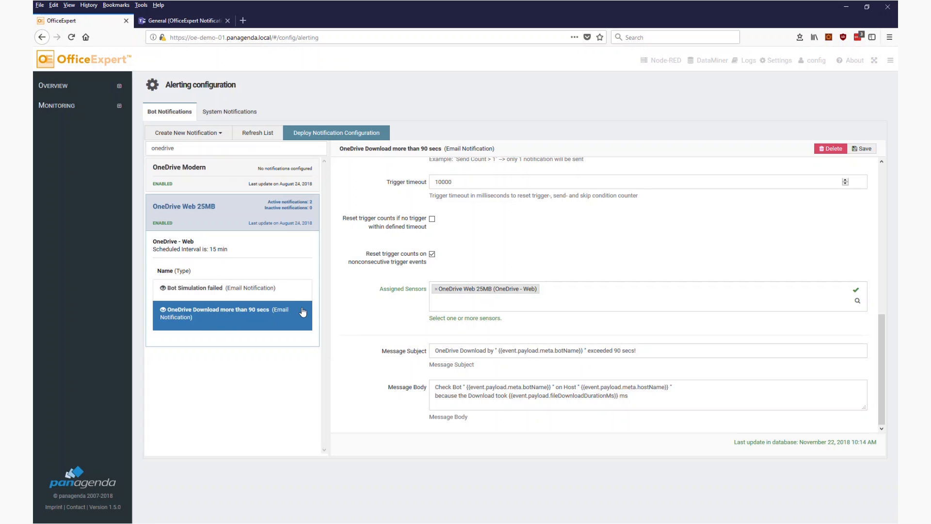
{"action": "scroll", "coordinate": [537, 233], "scroll_direction": "up", "scroll_amount": 6}
{"action": "scroll", "coordinate": [537, 233], "scroll_direction": "up", "scroll_amount": 2}
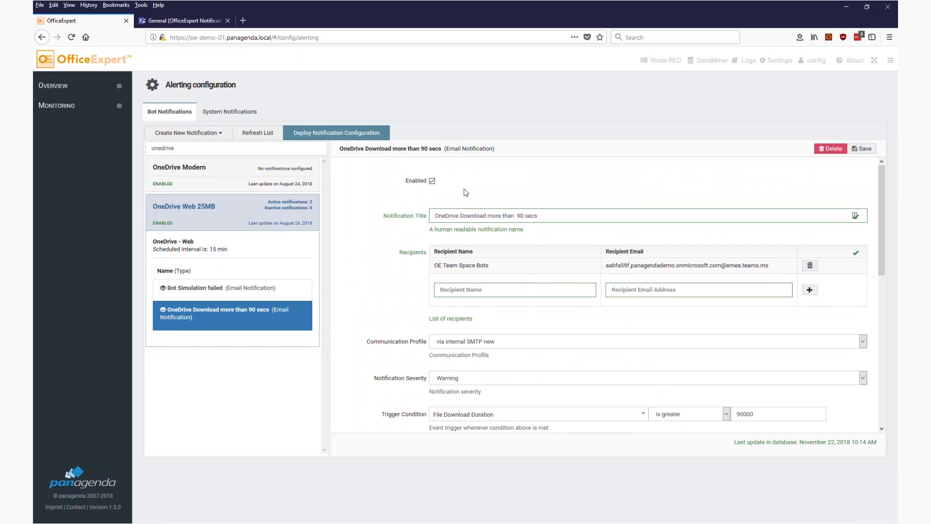
Change the notification title to 'OneDrive Download more than 2 secs', then go to Teams.
{"action": "left_click", "coordinate": [222, 137]}
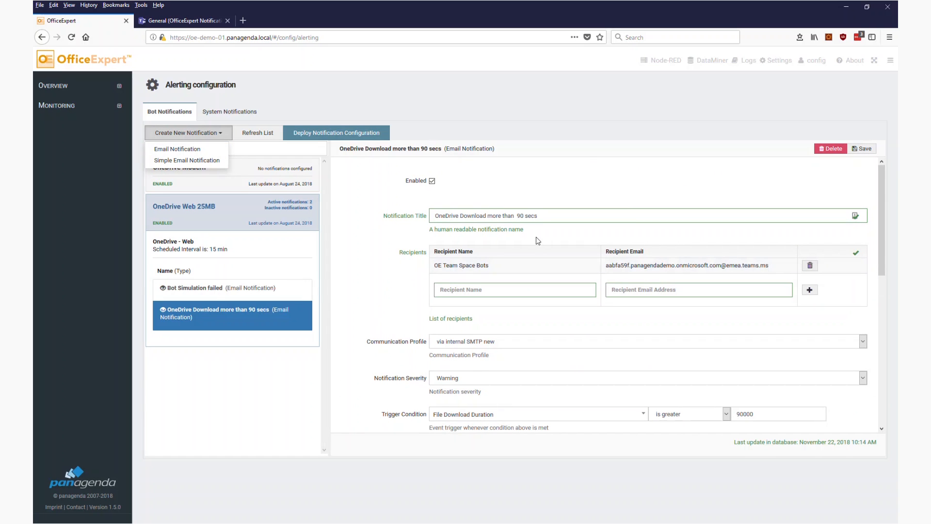
{"action": "left_click", "coordinate": [523, 179]}
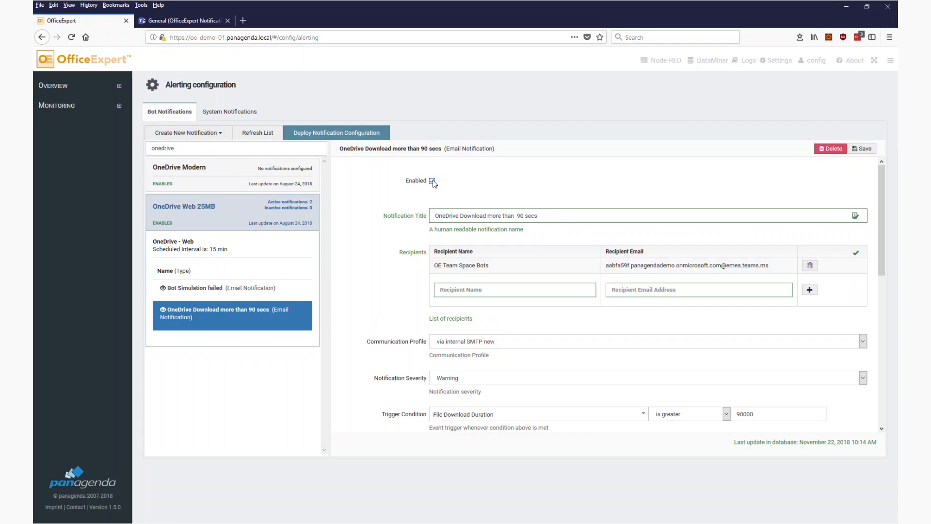
{"action": "left_click_drag", "start_coordinate": [546, 217], "coordinate": [407, 214]}
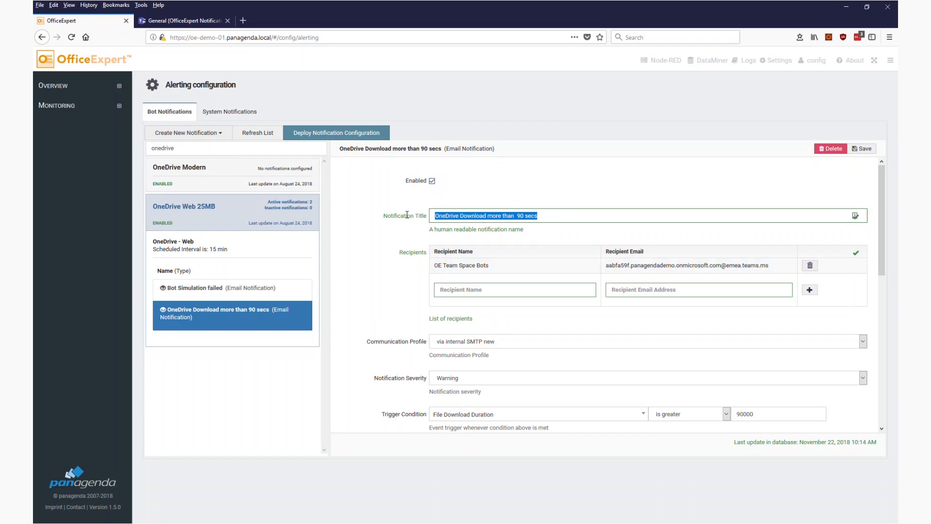
{"action": "left_click", "coordinate": [521, 217]}
{"action": "key", "text": "BackSpace"}
{"action": "key", "text": "BackSpace"}
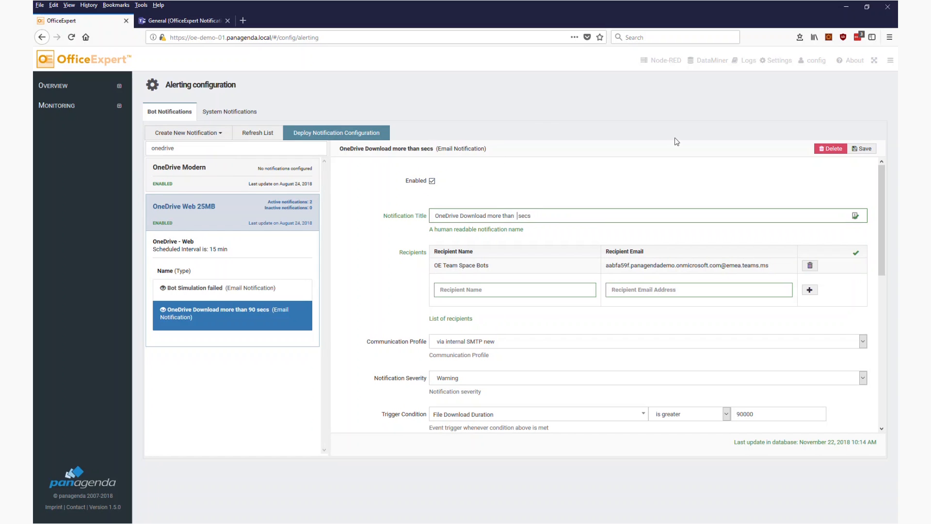
{"action": "type", "text": "2"}
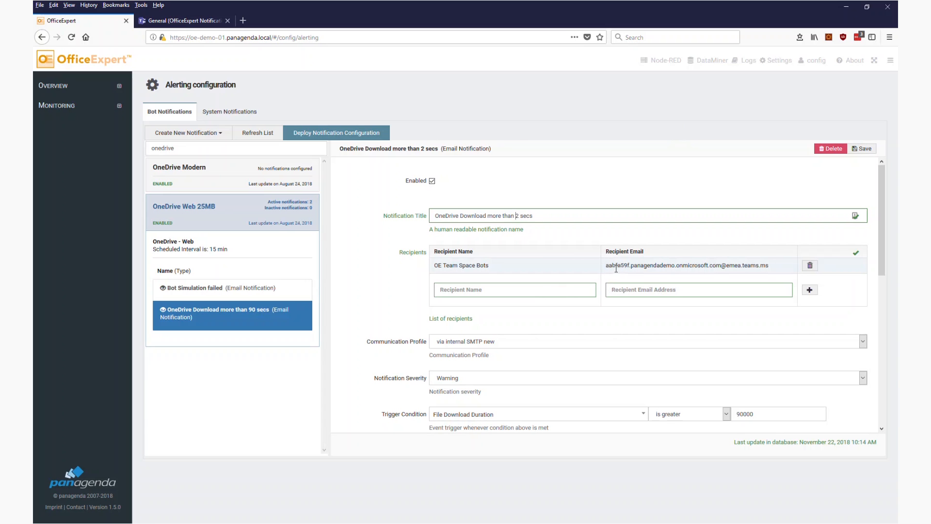
{"action": "left_click", "coordinate": [194, 21]}
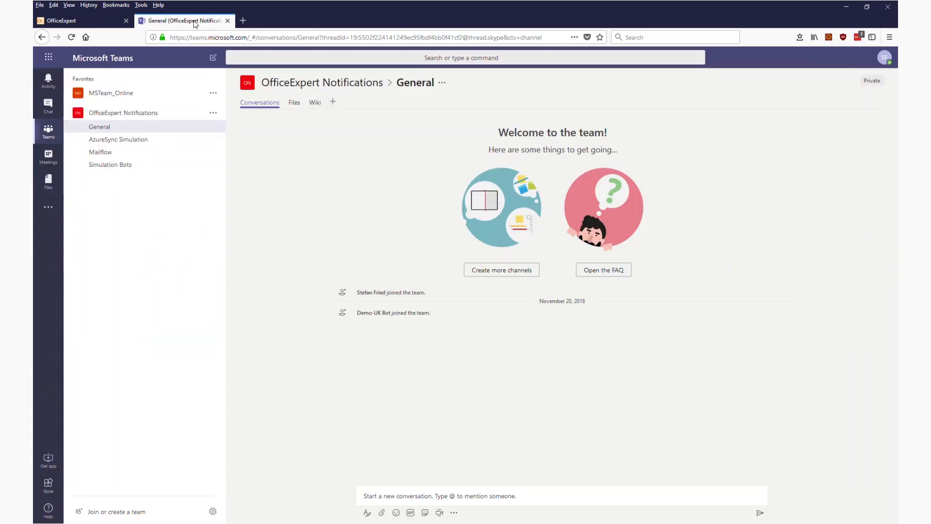
Check the Simulation Bots channel's email address option, then return to OfficeExpert.
{"action": "right_click", "coordinate": [104, 166]}
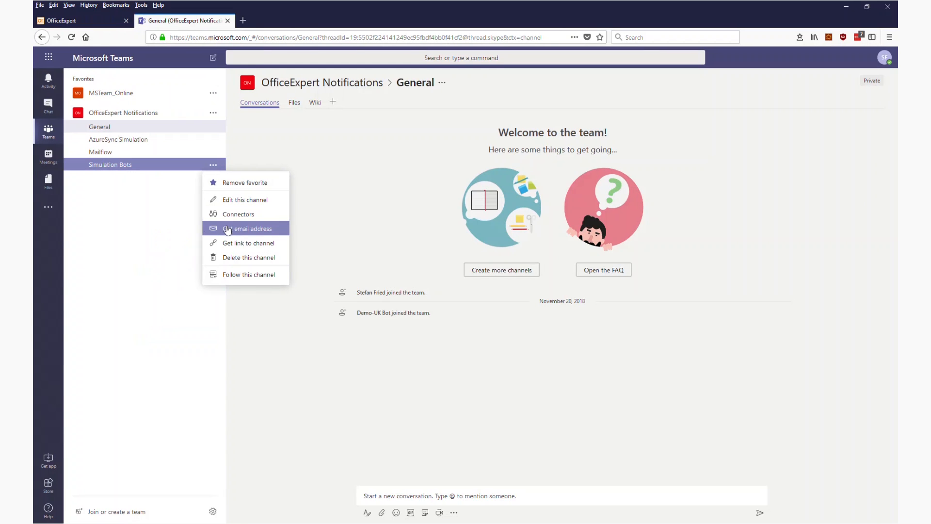
{"action": "left_click", "coordinate": [92, 21]}
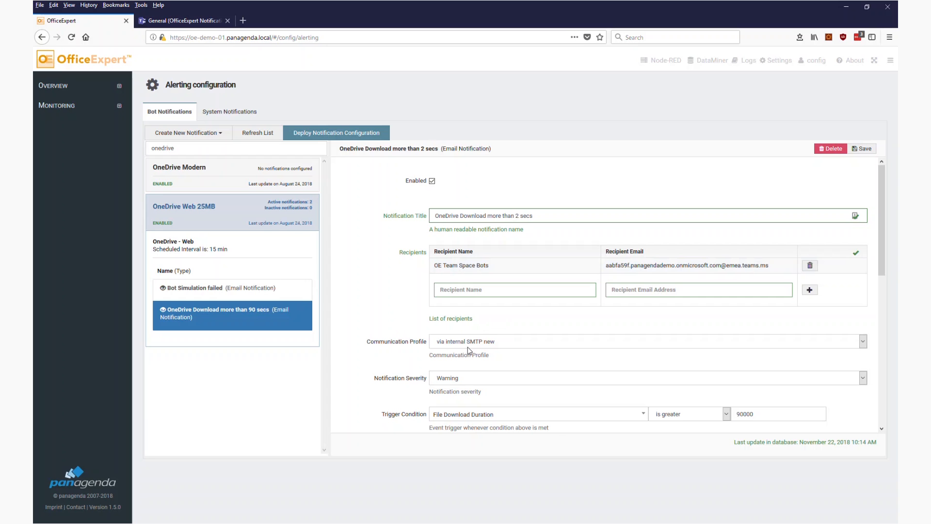
Lower the File Download Duration trigger threshold from 90000 to 2000.
{"action": "scroll", "coordinate": [492, 314], "scroll_direction": "down", "scroll_amount": 1}
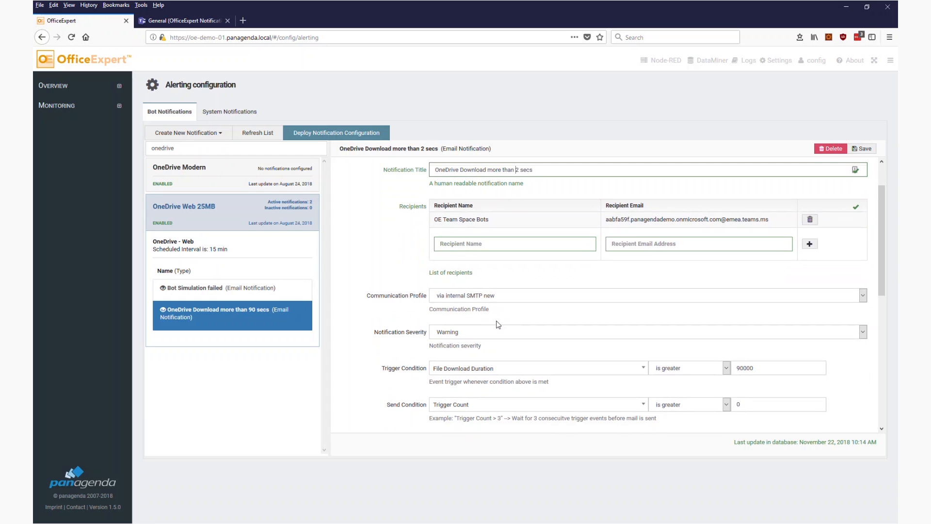
{"action": "scroll", "coordinate": [497, 324], "scroll_direction": "down", "scroll_amount": 2}
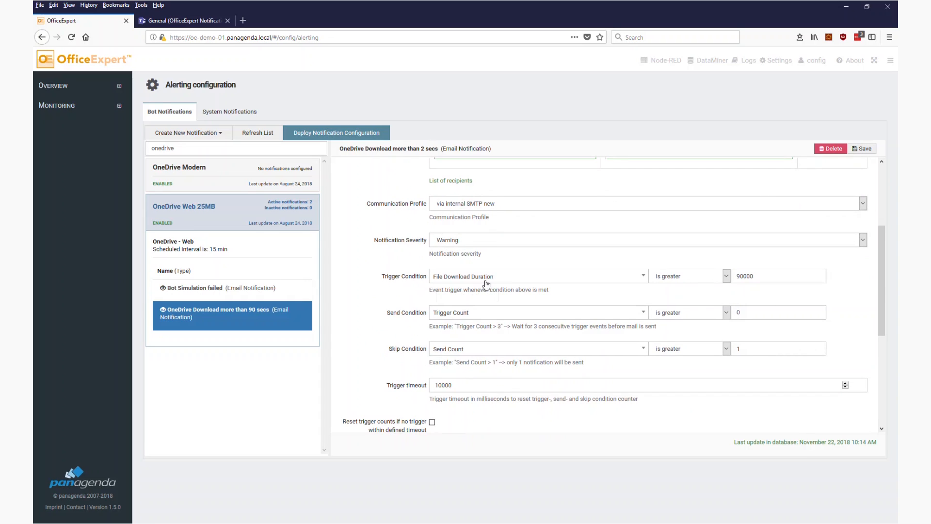
{"action": "left_click", "coordinate": [504, 277]}
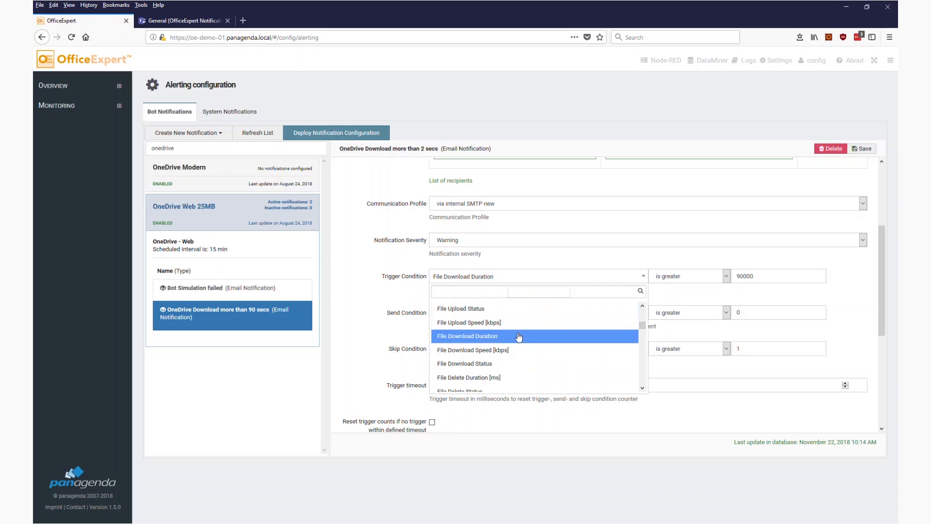
{"action": "left_click_drag", "start_coordinate": [743, 274], "coordinate": [735, 275]}
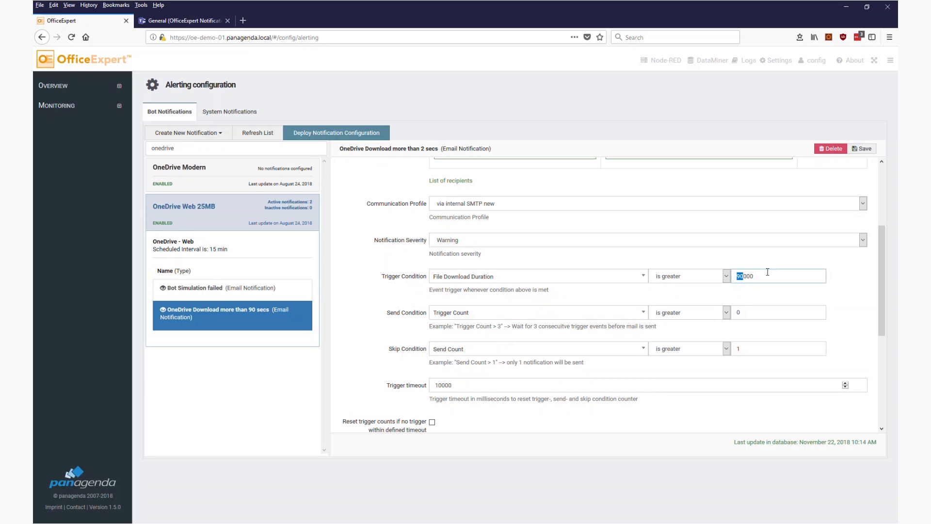
{"action": "type", "text": "2"}
{"action": "scroll", "coordinate": [727, 240], "scroll_direction": "up", "scroll_amount": 3}
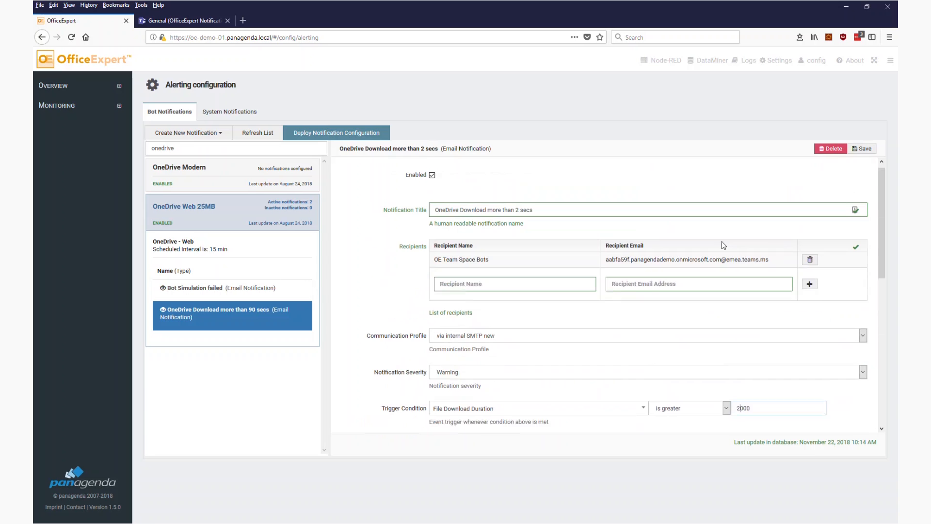
{"action": "scroll", "coordinate": [625, 290], "scroll_direction": "down", "scroll_amount": 2}
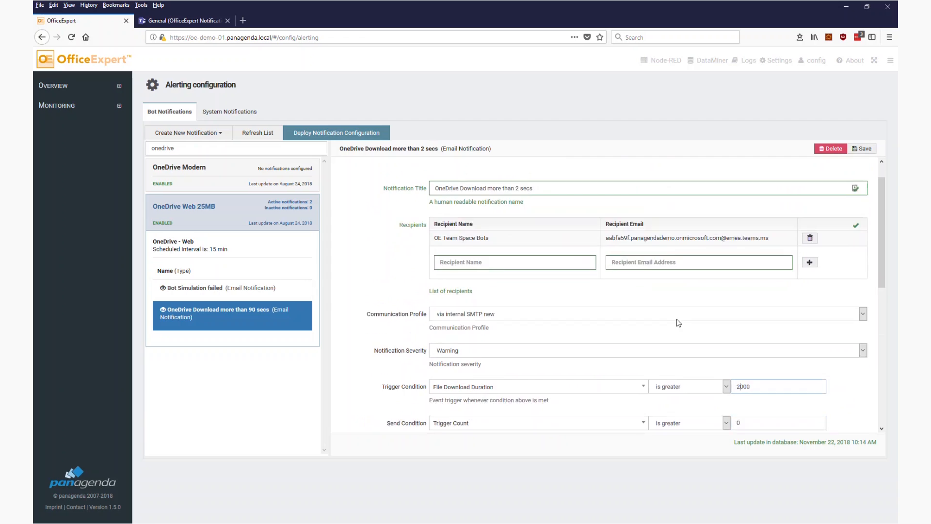
{"action": "scroll", "coordinate": [759, 372], "scroll_direction": "down", "scroll_amount": 2}
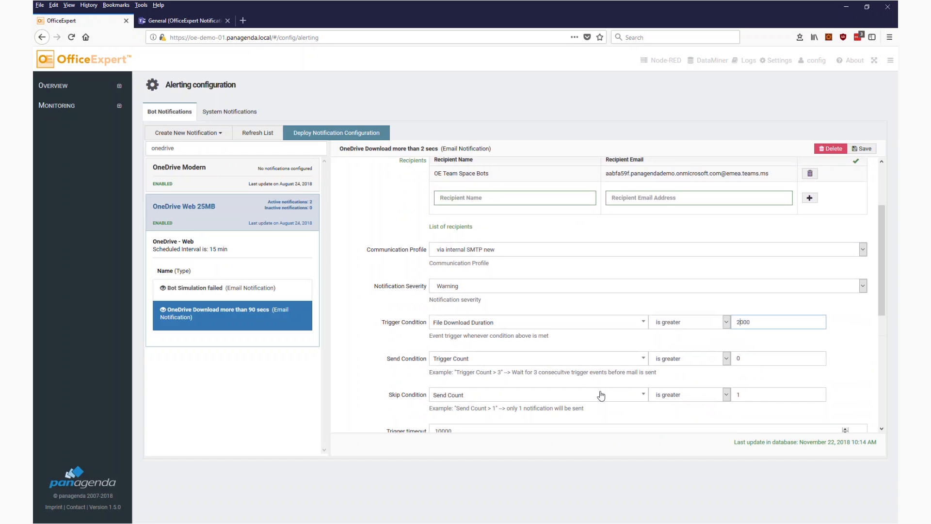
{"action": "scroll", "coordinate": [584, 390], "scroll_direction": "down", "scroll_amount": 2}
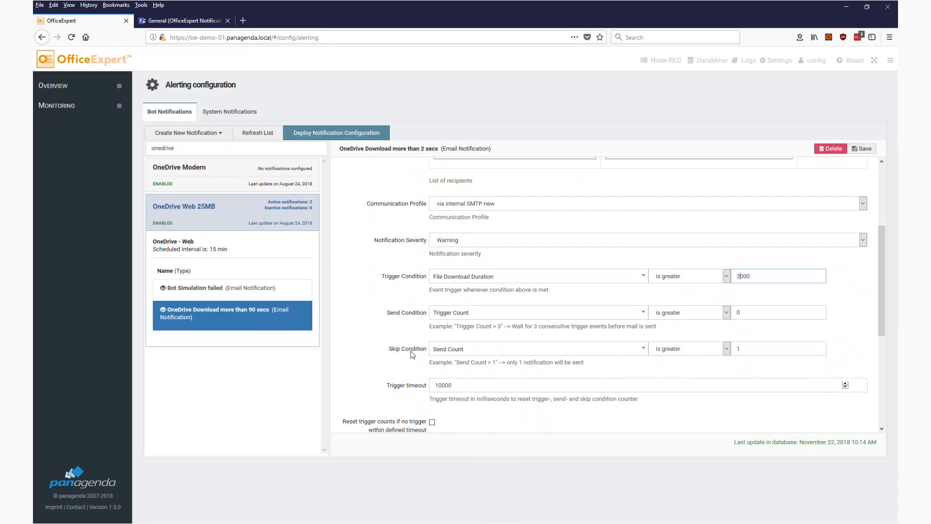
Change the message subject from 'exceeded 90 secs!' to 'exceeded 2 secs!'.
{"action": "double_click", "coordinate": [762, 348]}
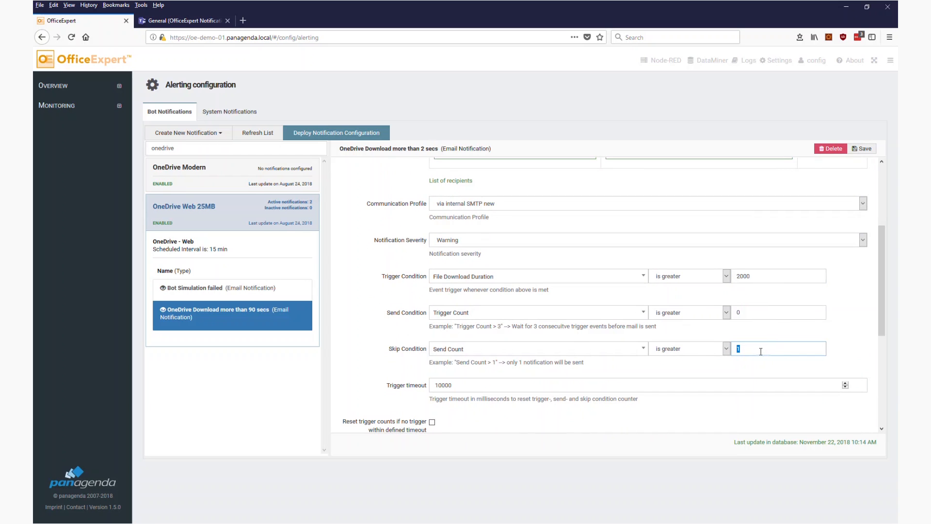
{"action": "scroll", "coordinate": [761, 351], "scroll_direction": "down", "scroll_amount": 3}
{"action": "scroll", "coordinate": [441, 308], "scroll_direction": "down", "scroll_amount": 3}
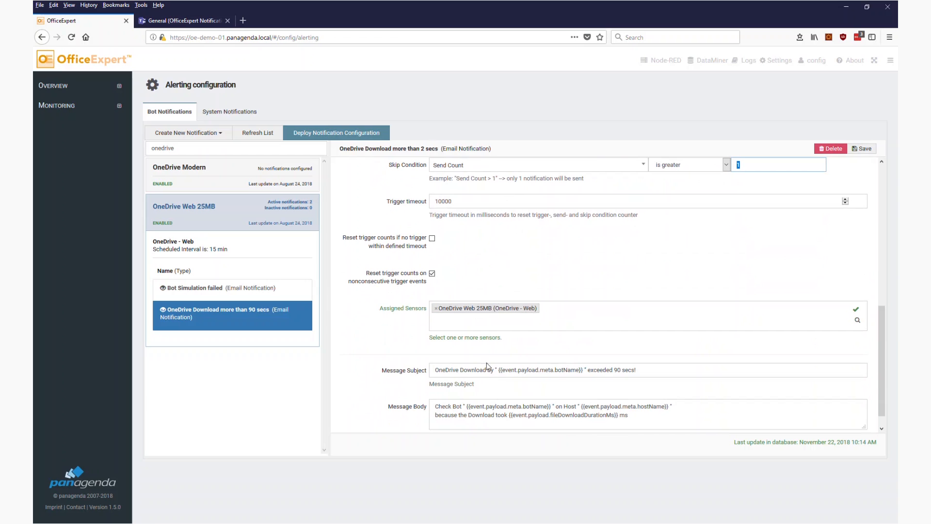
{"action": "double_click", "coordinate": [617, 370]}
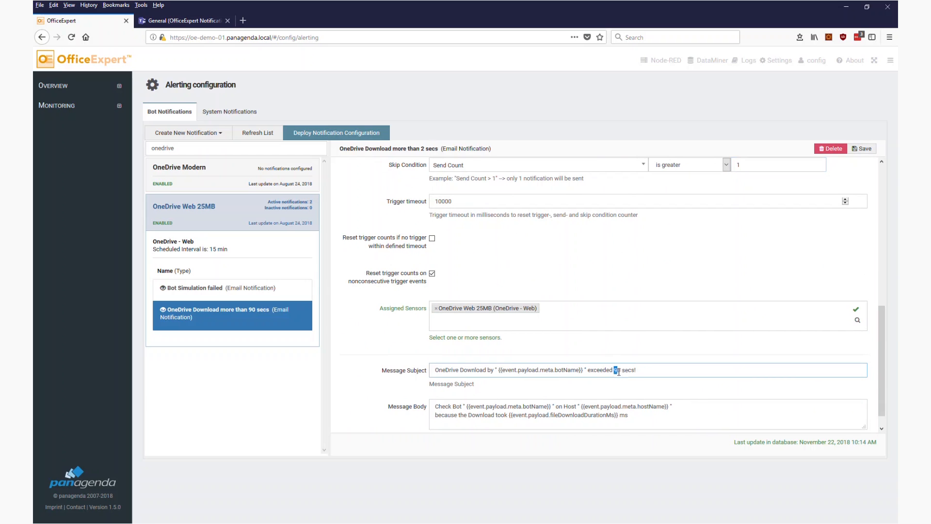
{"action": "type", "text": "2"}
Save the OneDrive notification and deploy the notification configuration.
{"action": "scroll", "coordinate": [610, 365], "scroll_direction": "down", "scroll_amount": 1}
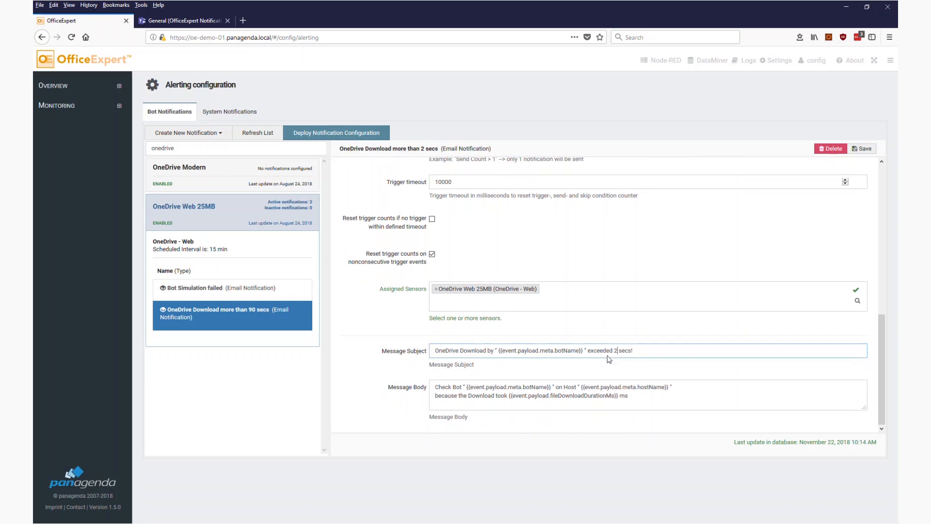
{"action": "left_click", "coordinate": [866, 152]}
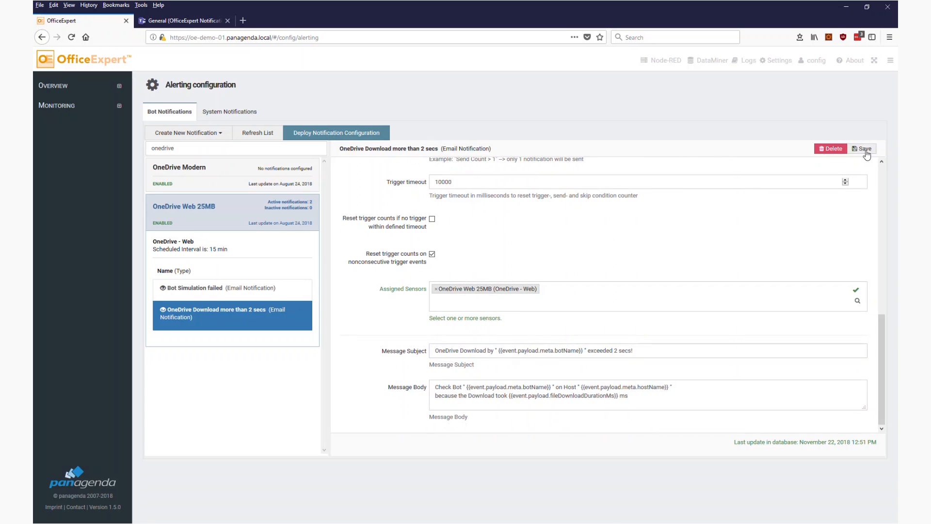
{"action": "left_click", "coordinate": [338, 134]}
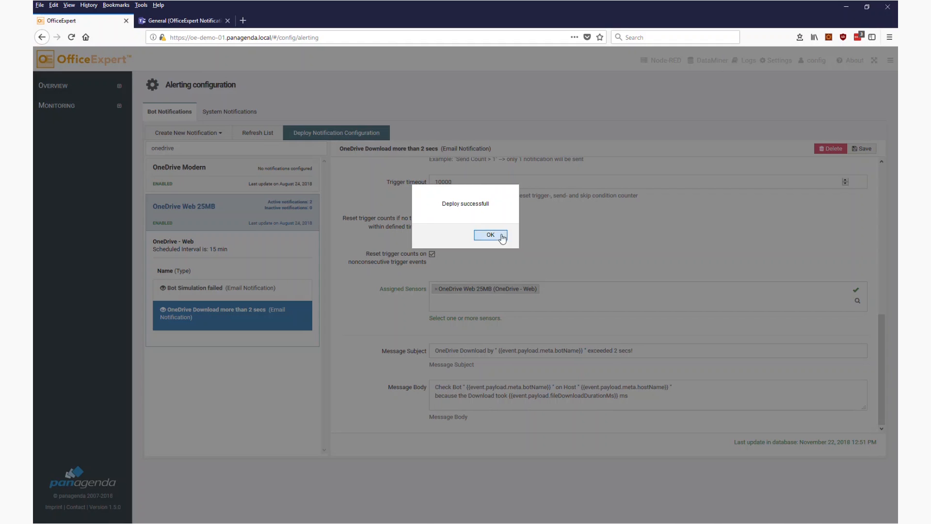
{"action": "left_click", "coordinate": [491, 235]}
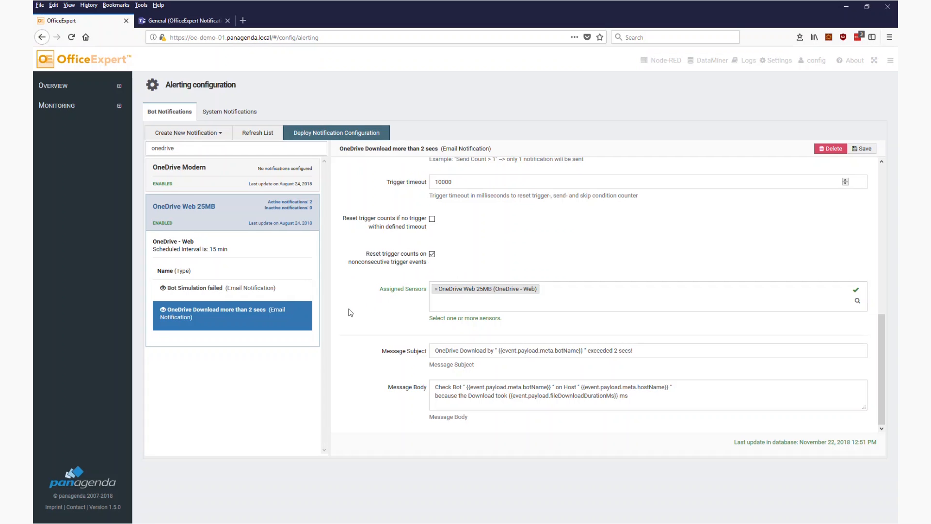
{"action": "left_click", "coordinate": [771, 60]}
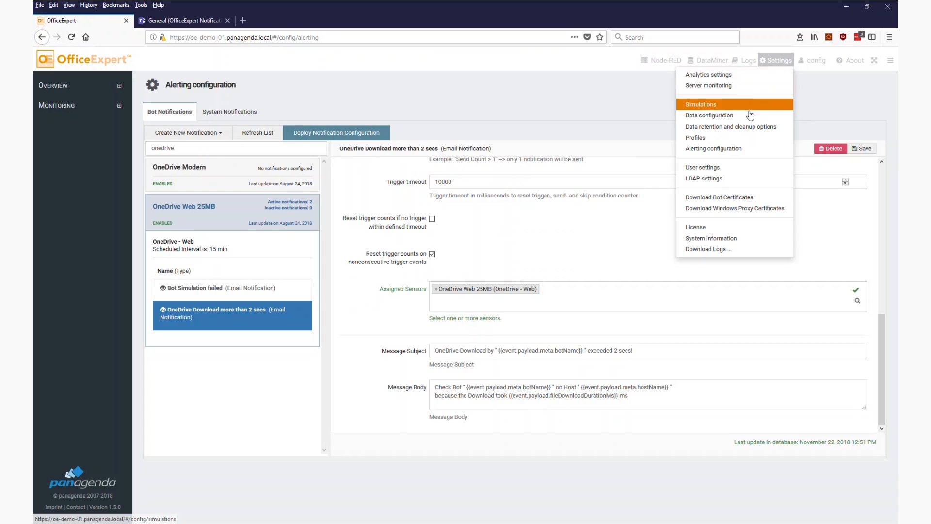
Deploy the six bots listed on the Bots configuration page to the server.
{"action": "left_click", "coordinate": [751, 113]}
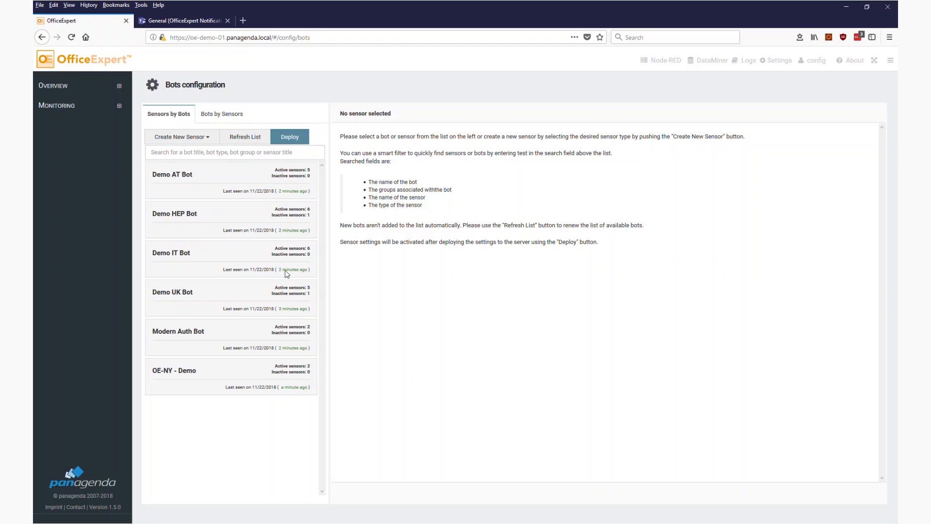
{"action": "left_click", "coordinate": [203, 20]}
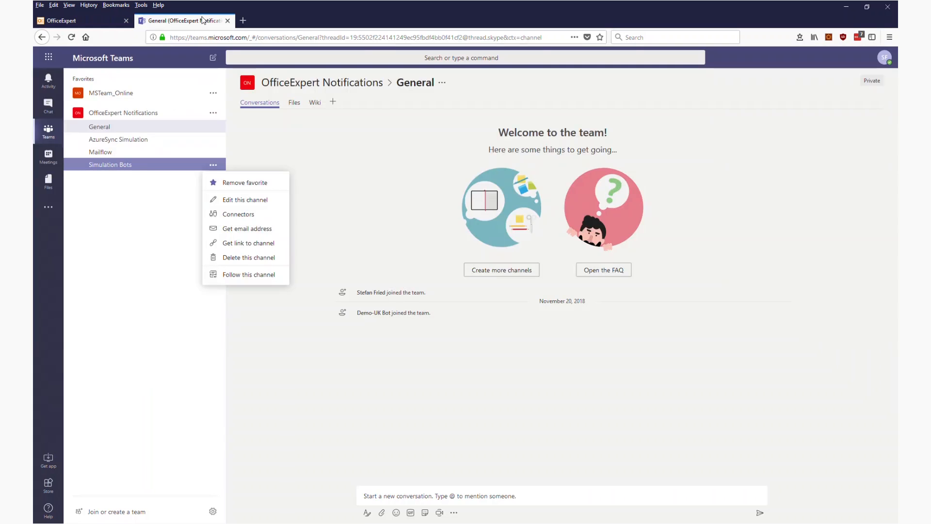
{"action": "left_click", "coordinate": [104, 21]}
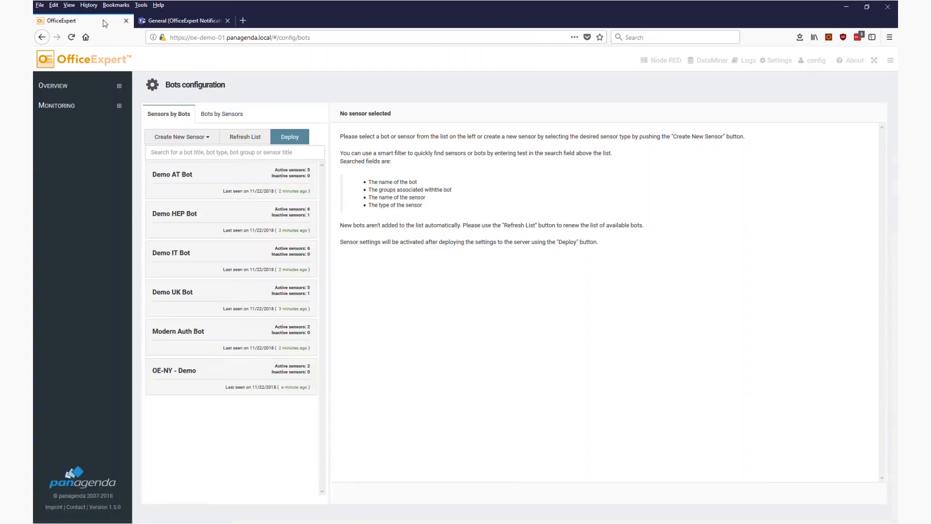
{"action": "left_click", "coordinate": [291, 140]}
{"action": "left_click", "coordinate": [478, 236]}
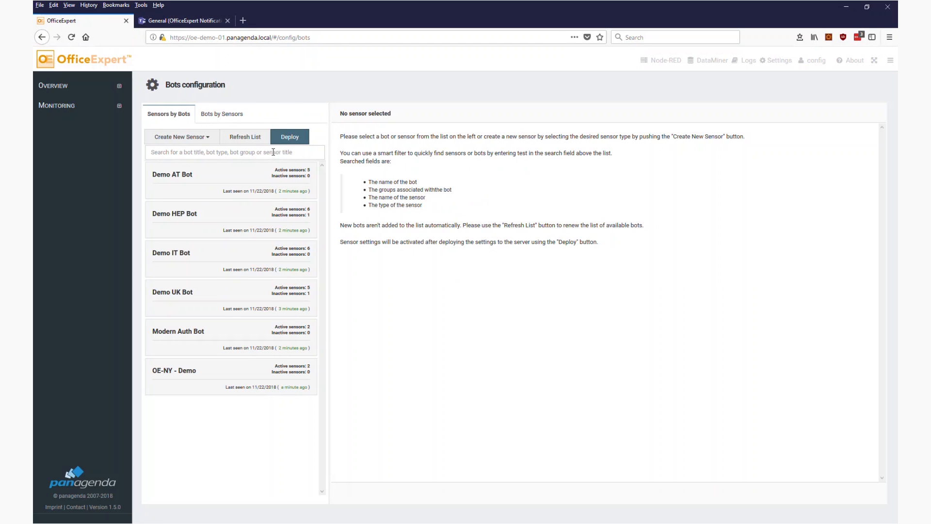
{"action": "left_click", "coordinate": [663, 62]}
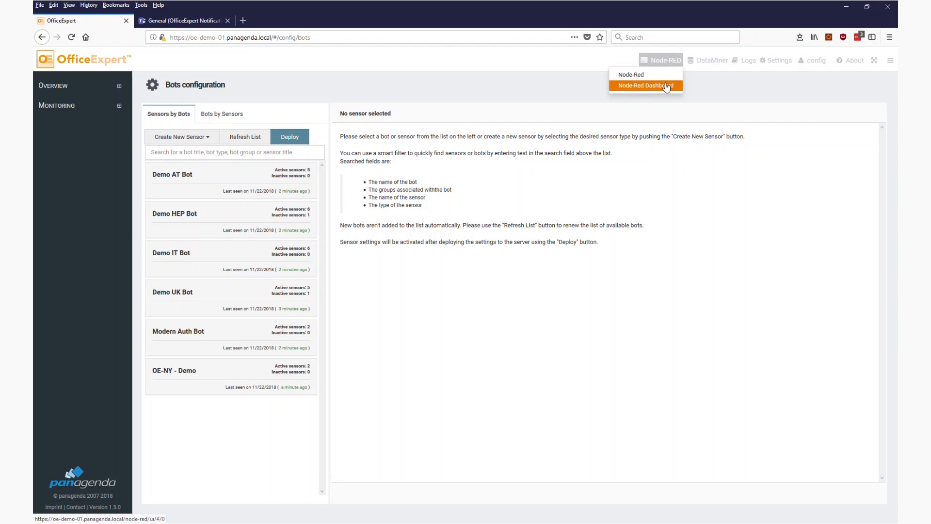
Open the Node-RED Dashboard in a new tab and go to its Status page.
{"action": "left_click", "coordinate": [666, 86]}
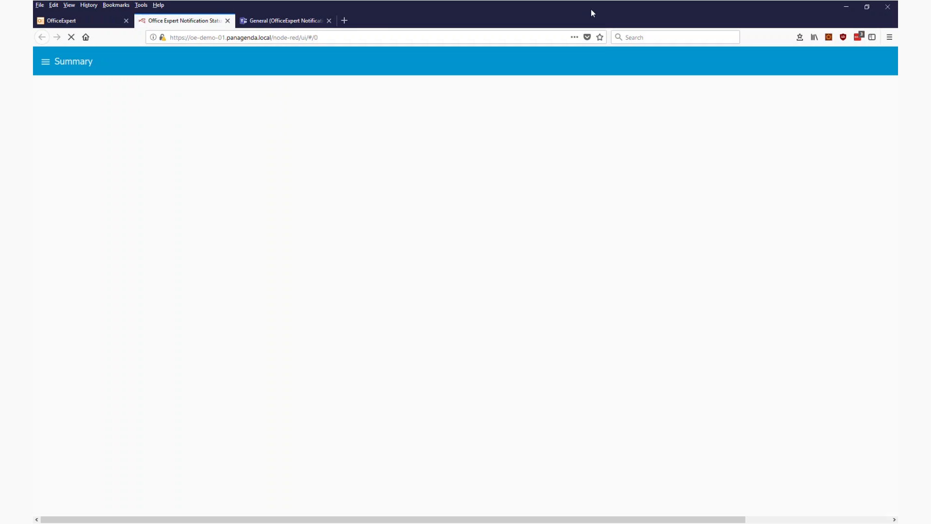
{"action": "left_click", "coordinate": [46, 62]}
{"action": "left_click", "coordinate": [68, 84]}
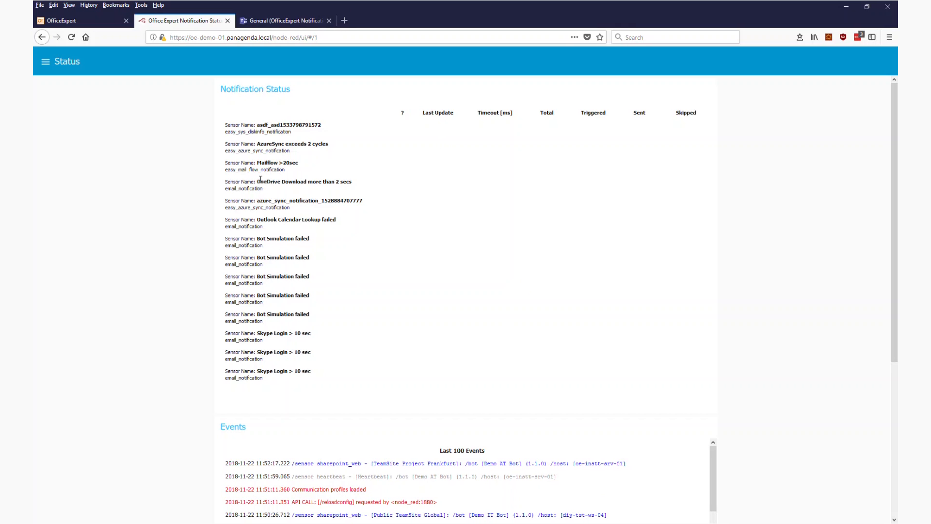
Confirm 'OneDrive Download more than 2 secs' shows one trigger and one alert sent.
{"action": "left_click_drag", "start_coordinate": [259, 178], "coordinate": [342, 179]}
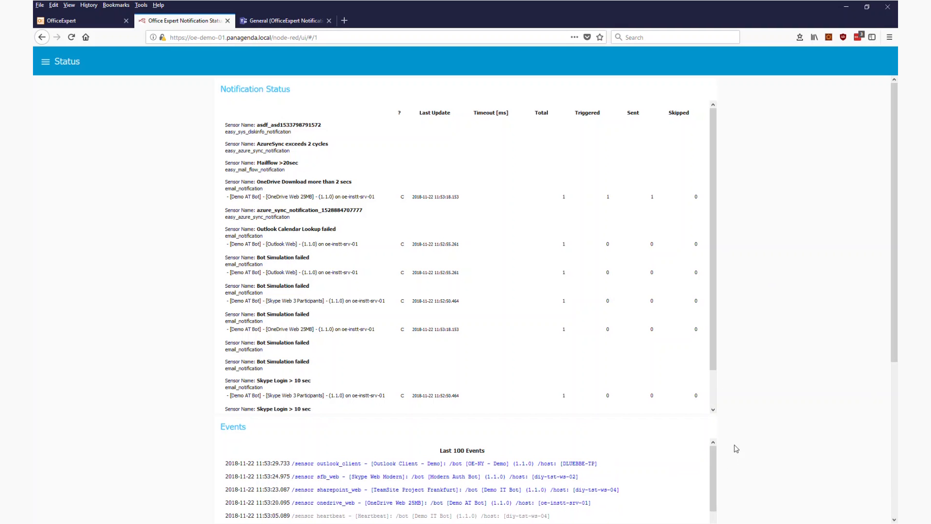
Back in Teams, open the Simulation Bots channel to see the 'exceeded 2 secs!' alert.
{"action": "left_click", "coordinate": [264, 22]}
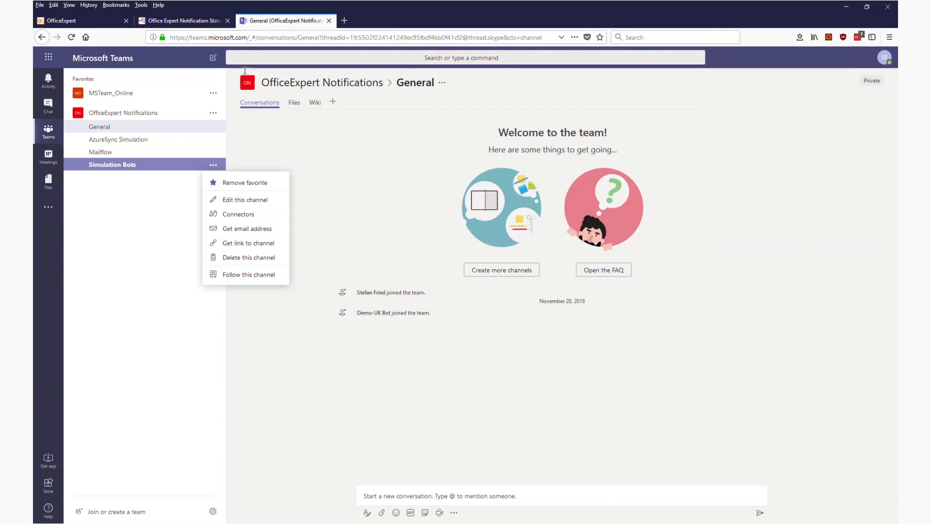
{"action": "left_click", "coordinate": [131, 233]}
{"action": "left_click", "coordinate": [121, 169]}
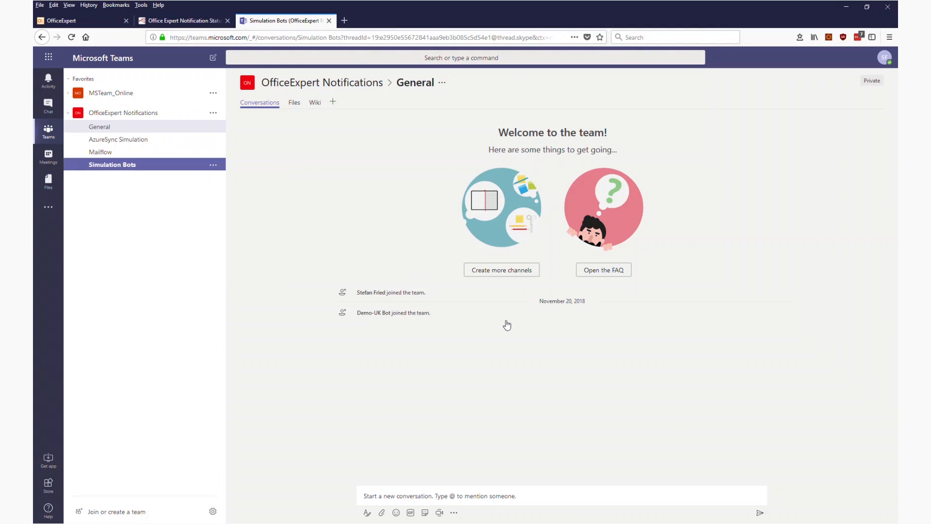